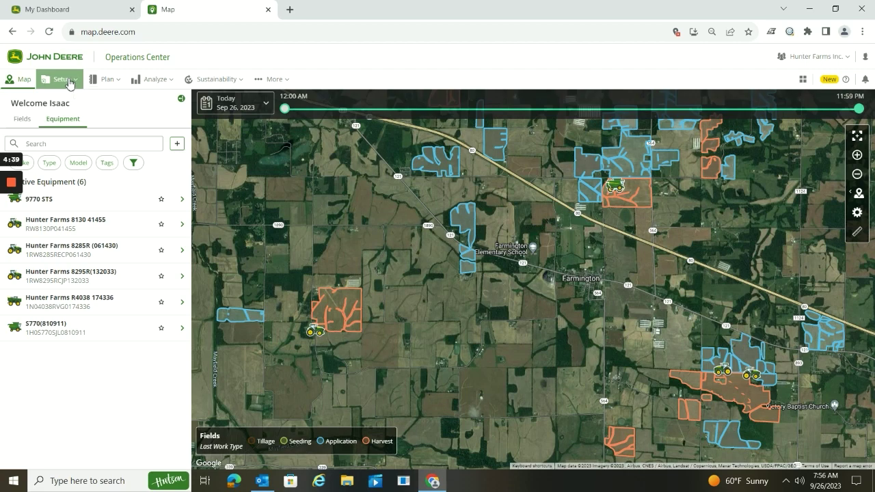
# - Open the Setup menu from the top navigation bar of the Map page
pyautogui.click(69, 80)
pyautogui.click(98, 247)
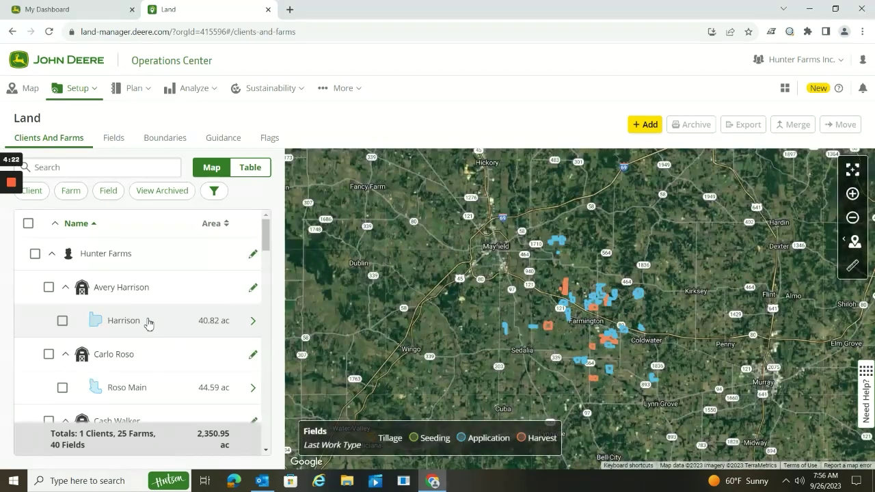
pyautogui.scroll(-6, 150, 355)
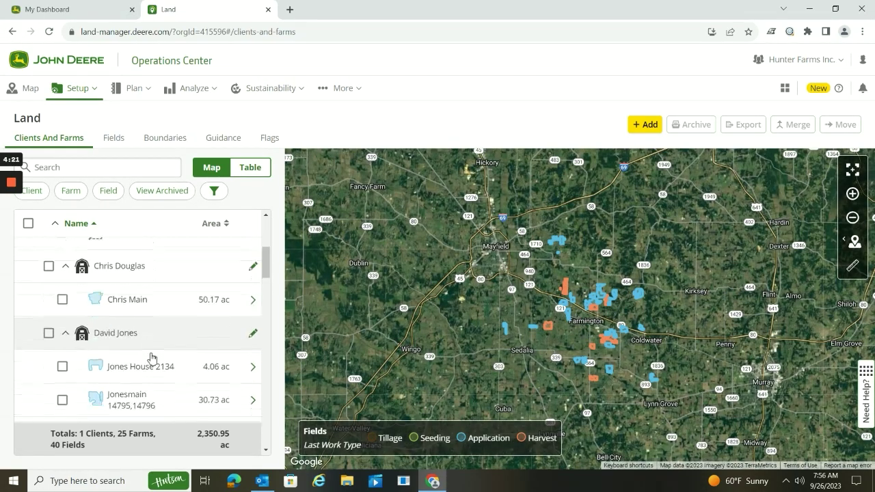
pyautogui.scroll(-3, 151, 359)
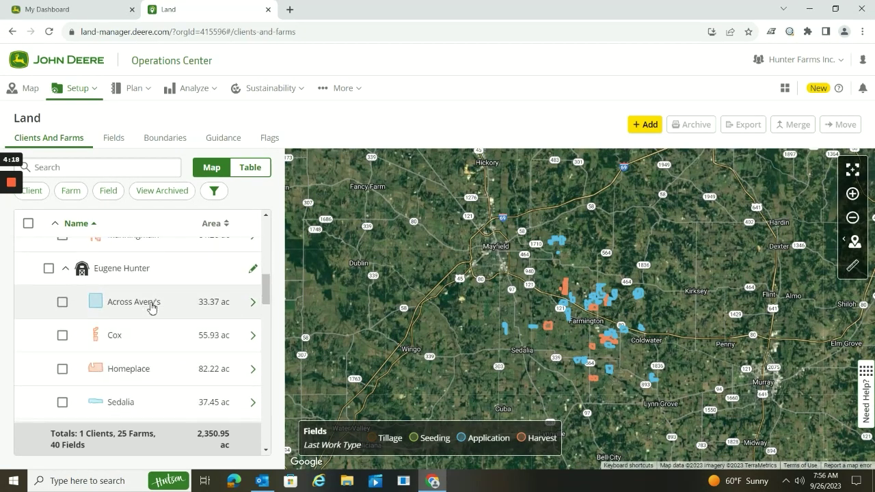
# - Open Across Avery's RTK 10/6/22 boundary from its Boundaries tab and scroll down to SHAPES
pyautogui.click(151, 305)
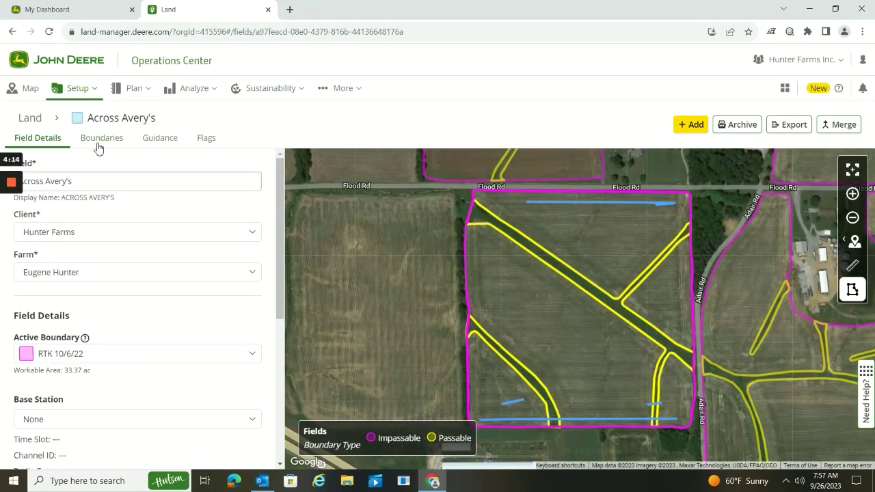
pyautogui.click(97, 143)
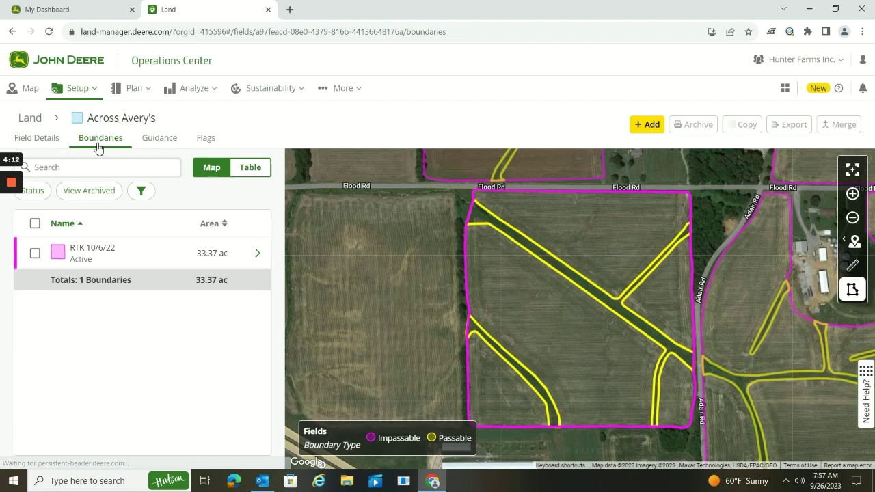
pyautogui.click(145, 263)
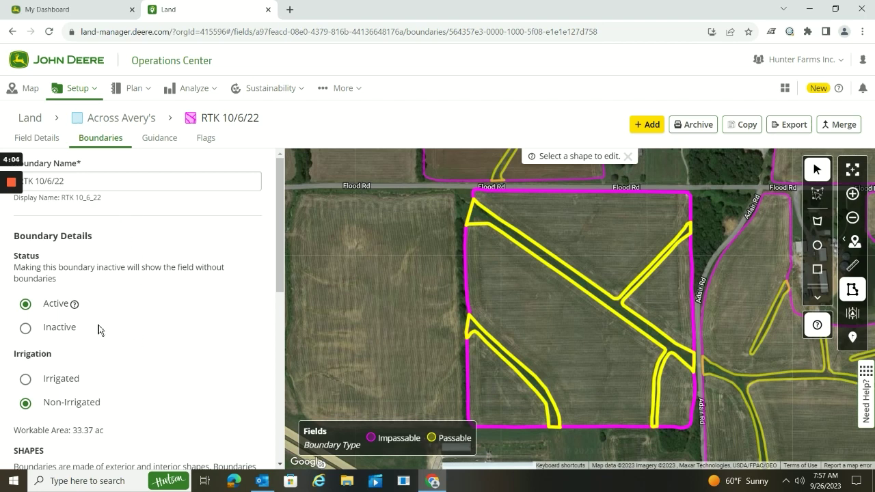
pyautogui.scroll(-2, 101, 331)
pyautogui.scroll(-2, 99, 327)
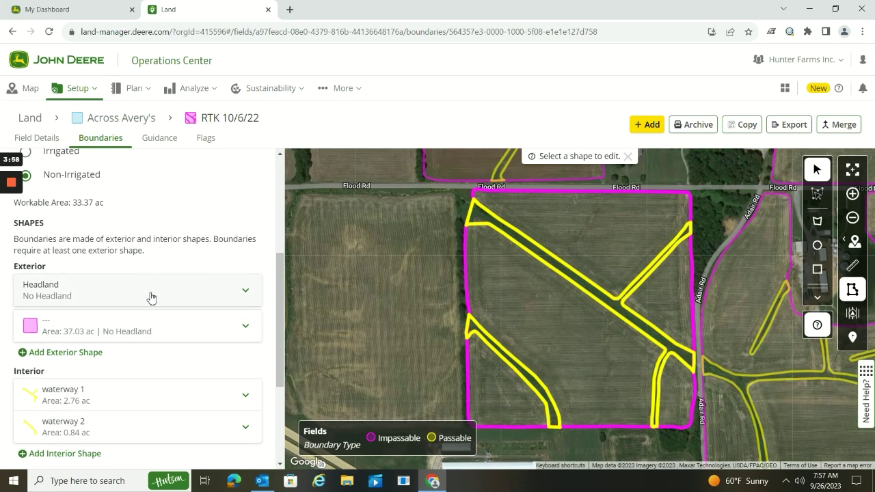
# - Expand the exterior Headland settings and choose the Constant Offset headland type
pyautogui.click(151, 298)
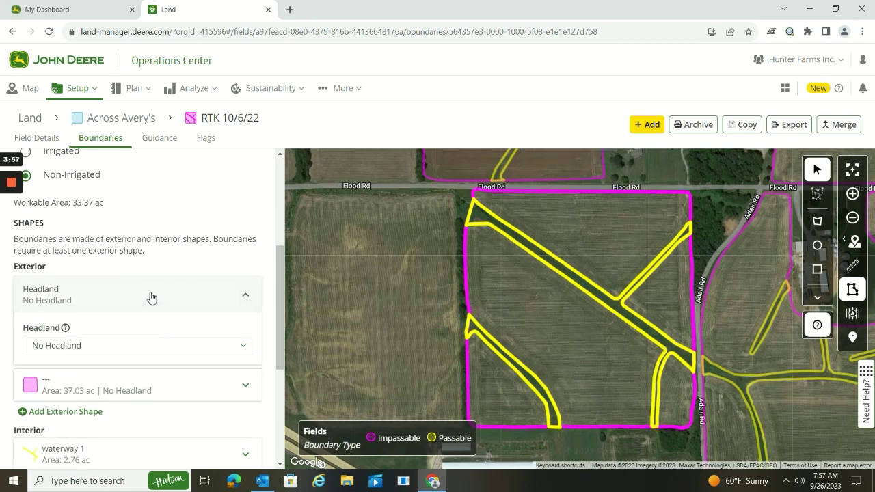
pyautogui.click(154, 355)
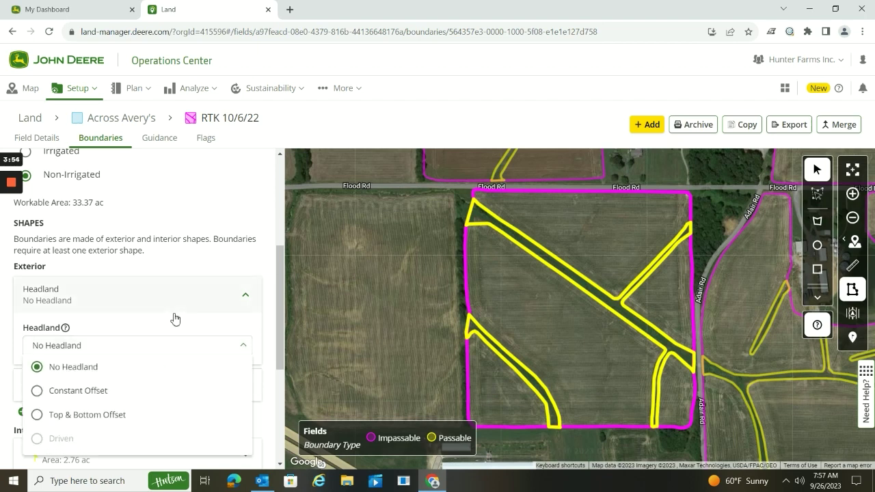
pyautogui.scroll(-1, 172, 319)
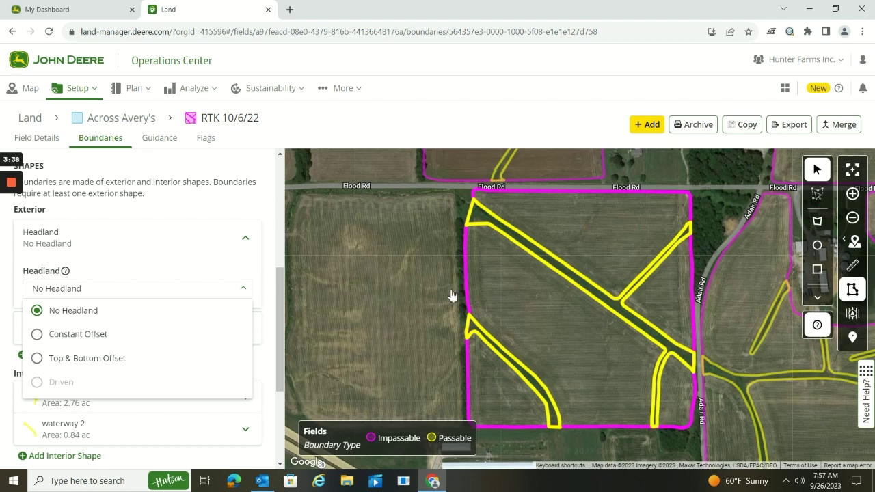
pyautogui.click(39, 335)
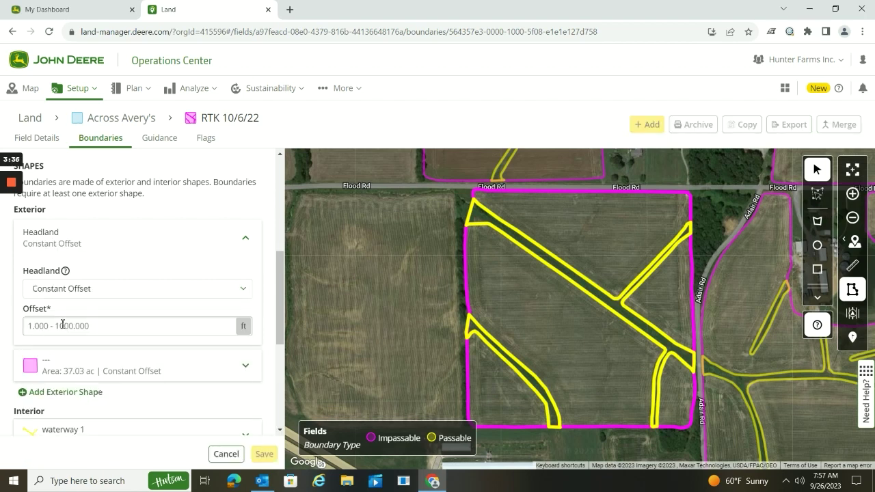
# - Enter 80 ft as the exterior headland's constant offset
pyautogui.click(109, 327)
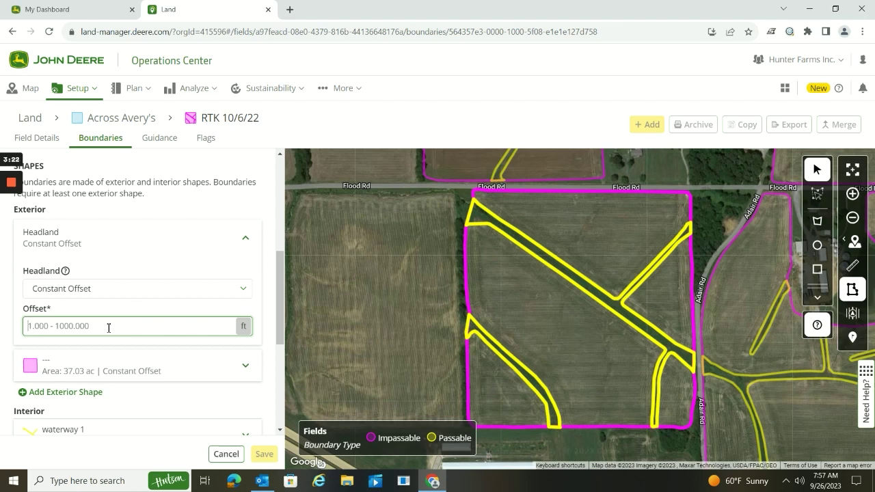
pyautogui.write('80')
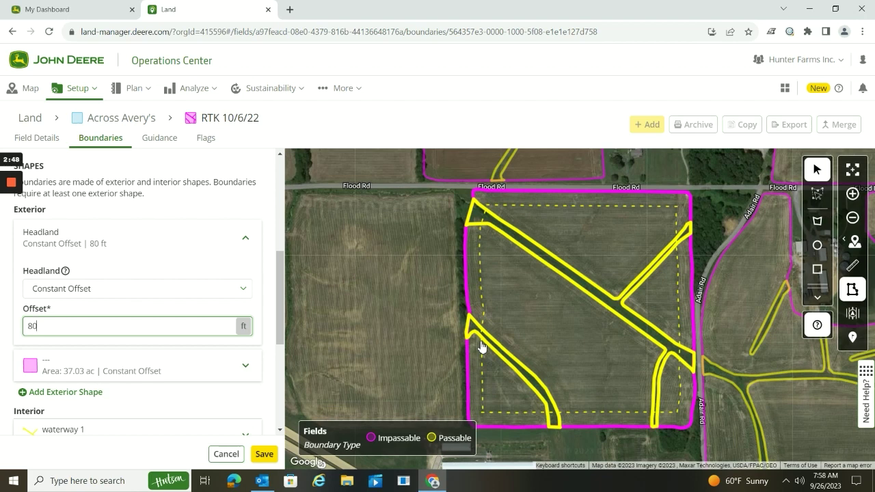
# - Switch the headland to Top & Bottom Offset with a 0° heading angle
pyautogui.click(241, 294)
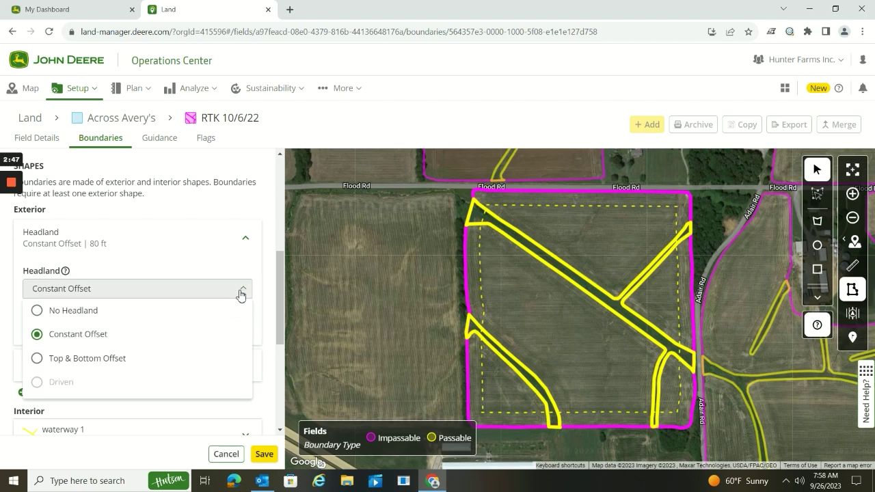
pyautogui.click(106, 362)
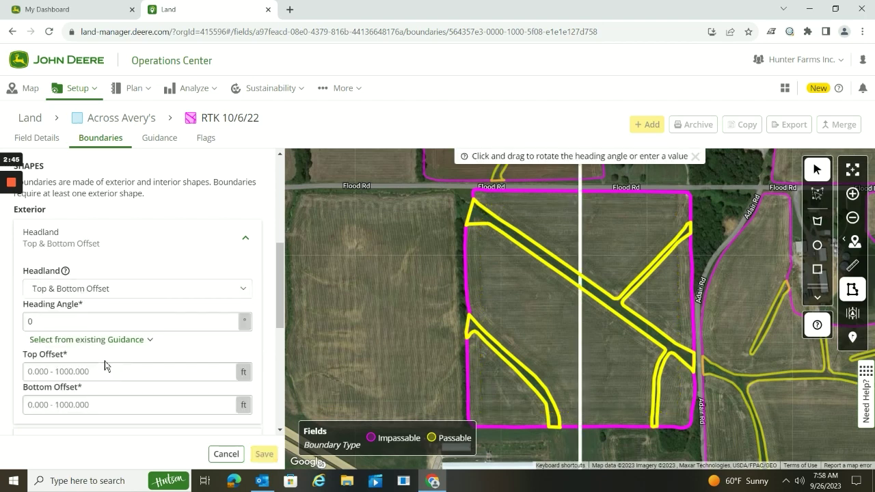
pyautogui.click(123, 326)
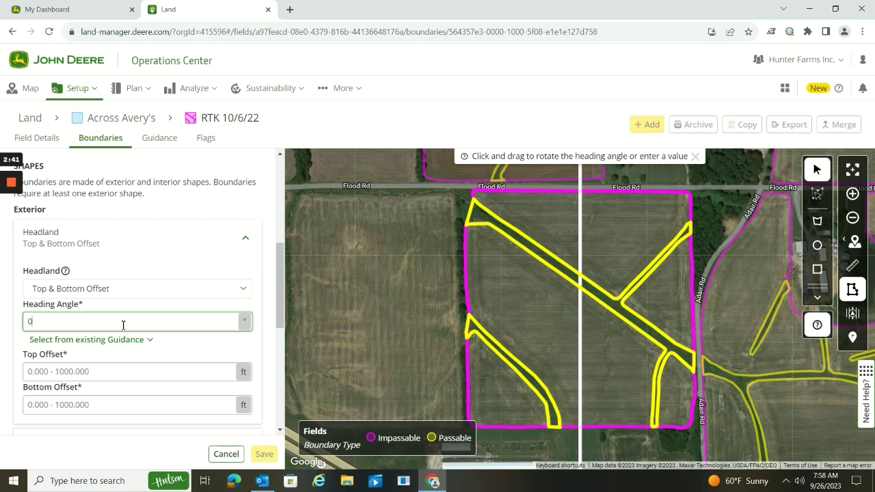
pyautogui.press('BackSpace')
pyautogui.write('90')
pyautogui.press('BackSpace')
pyautogui.press('BackSpace')
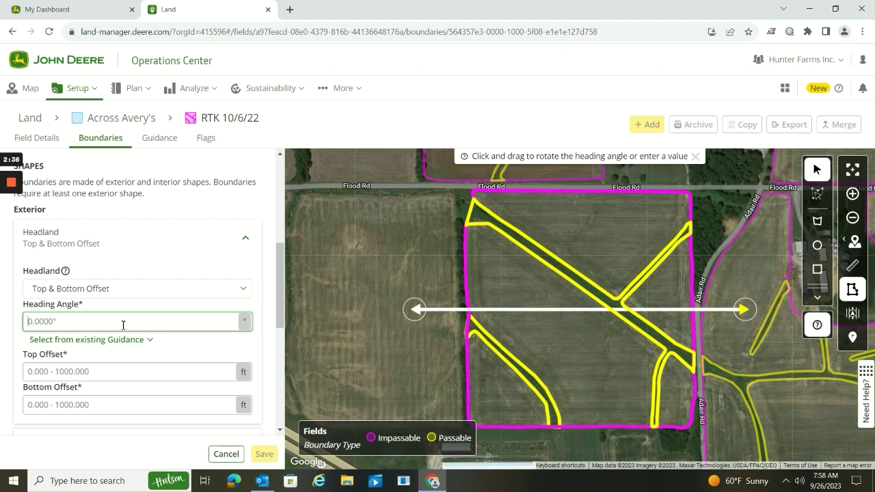
pyautogui.write('0')
# - Set both the Top Offset and Bottom Offset to 80 ft
pyautogui.click(114, 375)
pyautogui.write('80')
pyautogui.click(80, 404)
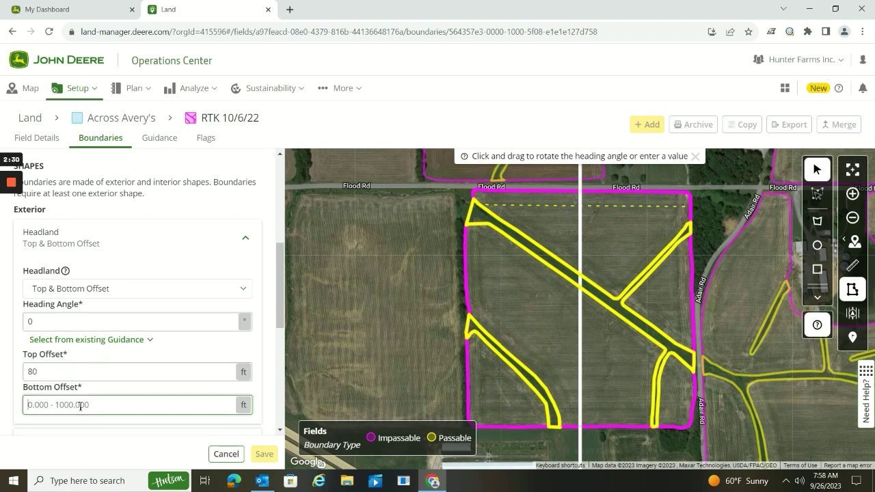
pyautogui.write('80')
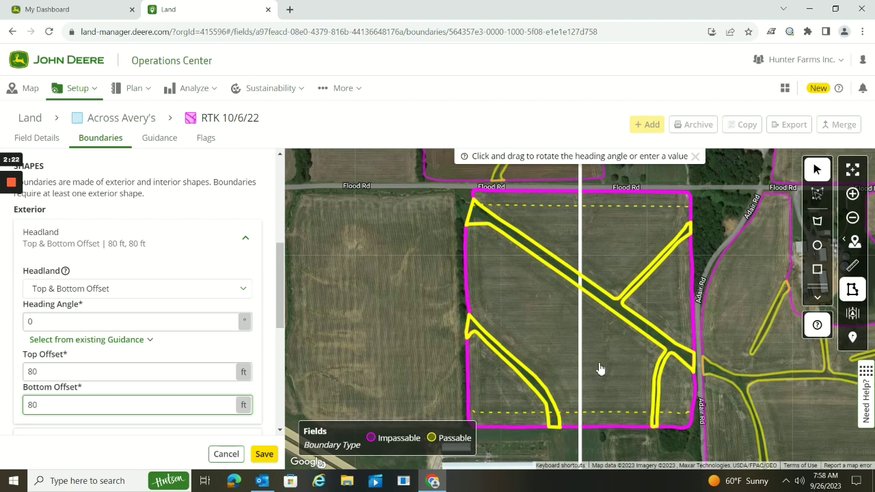
# - Change the heading angle to 90°, viewing existing guidance headings without selecting one
pyautogui.doubleClick(41, 321)
pyautogui.write('90')
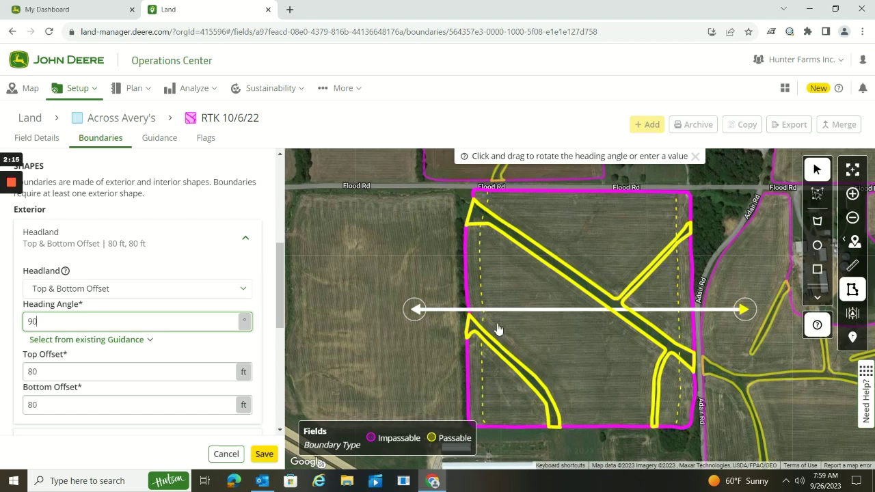
pyautogui.scroll(-1, 189, 351)
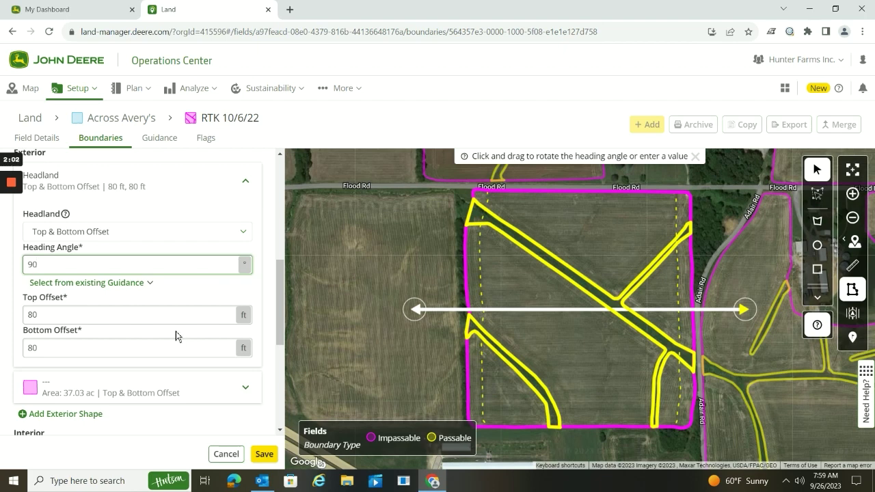
pyautogui.click(148, 284)
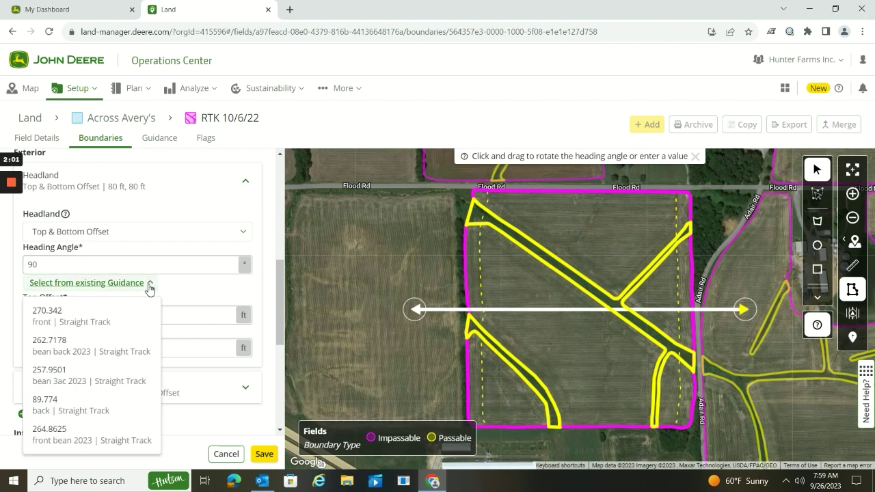
pyautogui.click(194, 218)
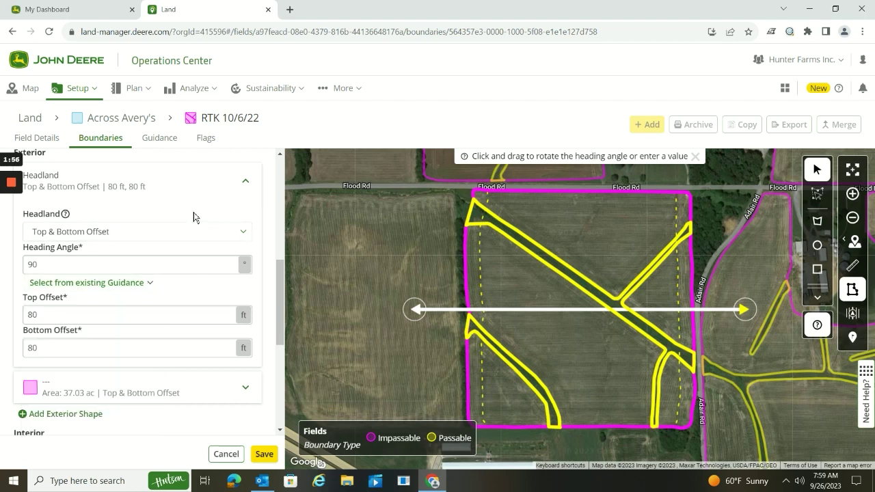